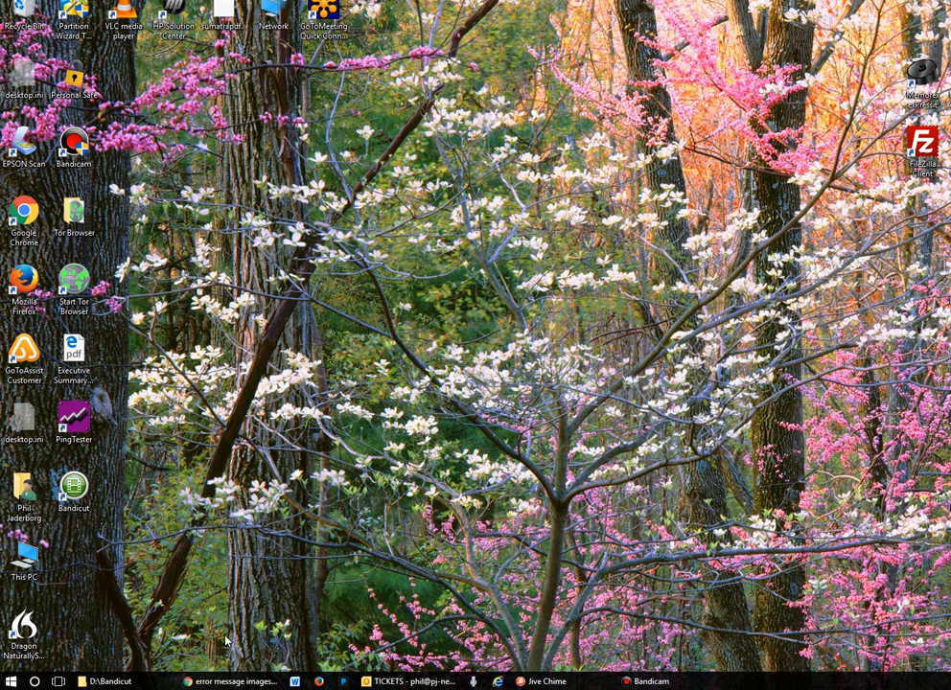
# - Bring the browser window with the error message image results to the front
pyautogui.click(117, 682)
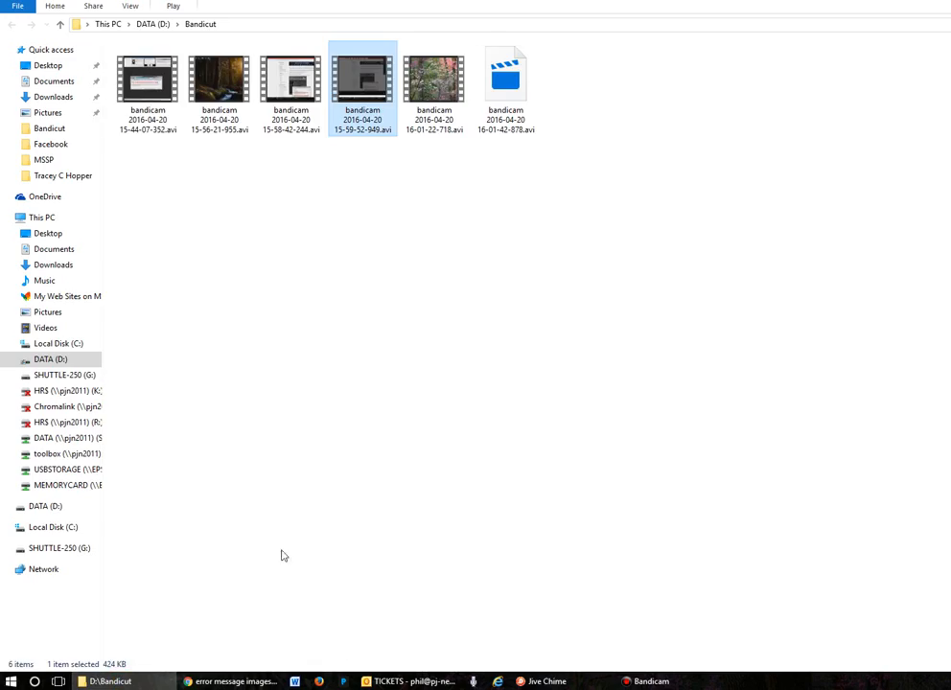
pyautogui.click(140, 683)
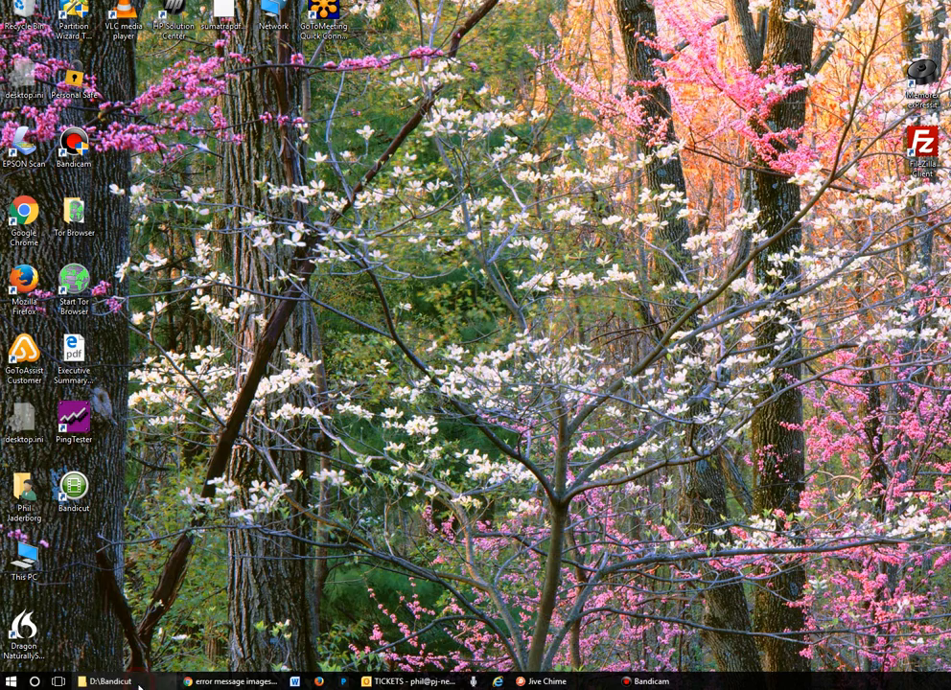
pyautogui.click(230, 683)
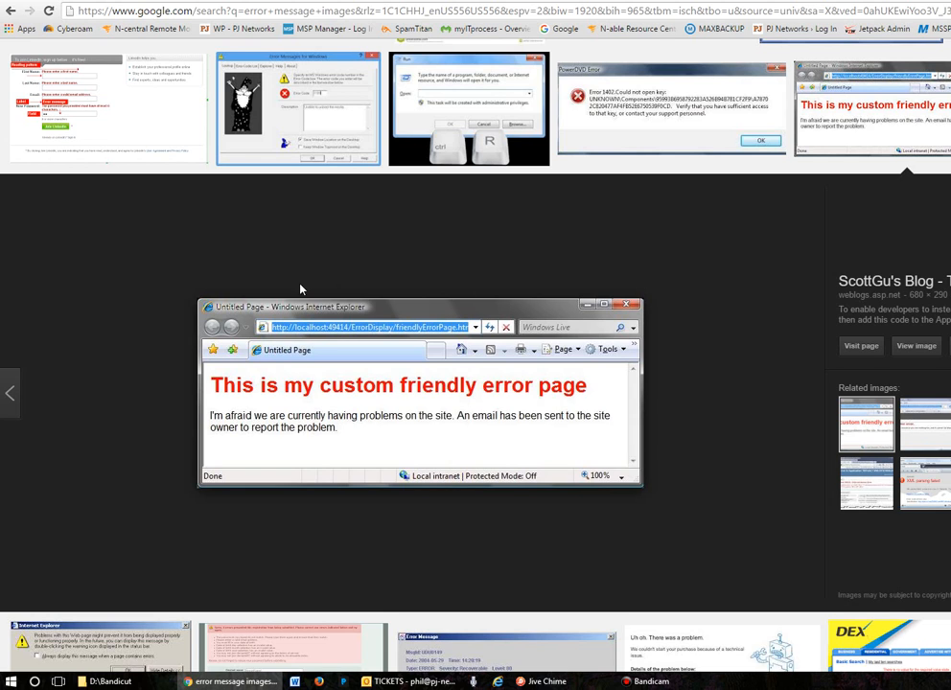
# - Search the installed programs and files for "snipping", and return to the default program list
pyautogui.click(11, 683)
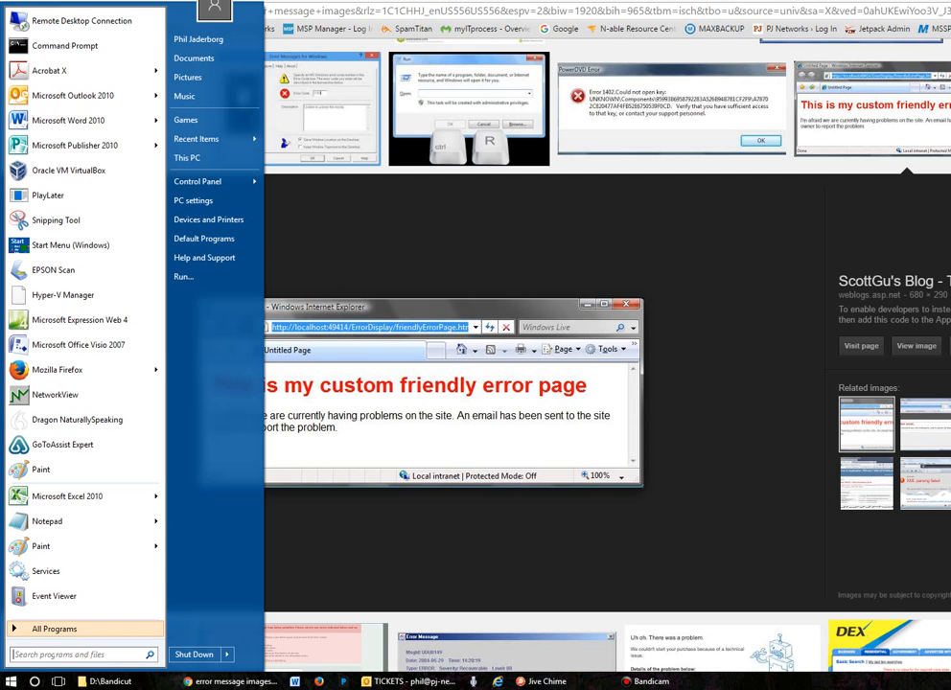
pyautogui.click(50, 653)
pyautogui.write('snipping')
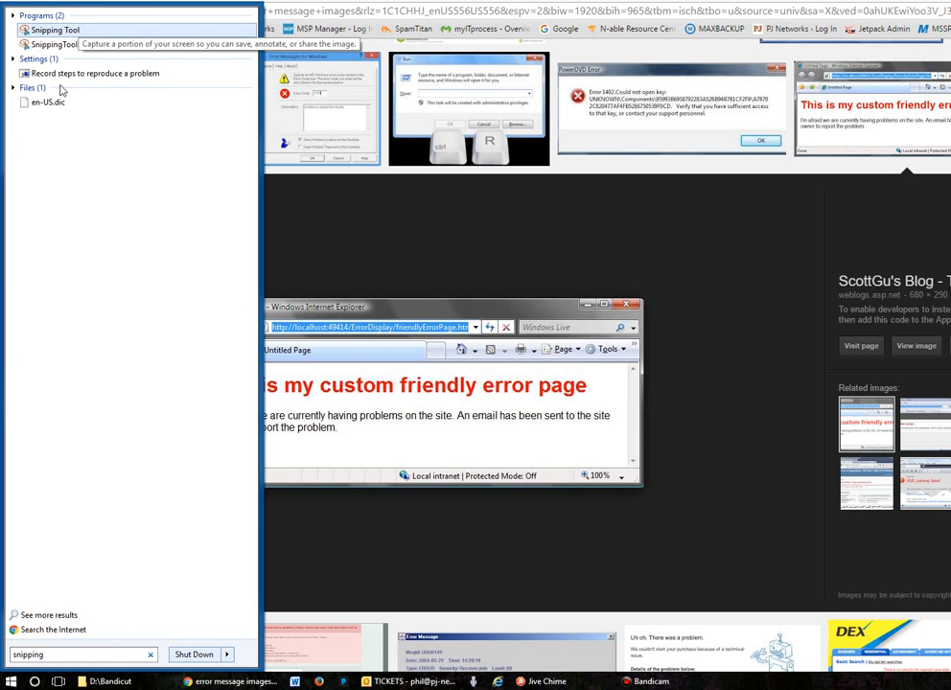
pyautogui.click(9, 682)
pyautogui.click(10, 682)
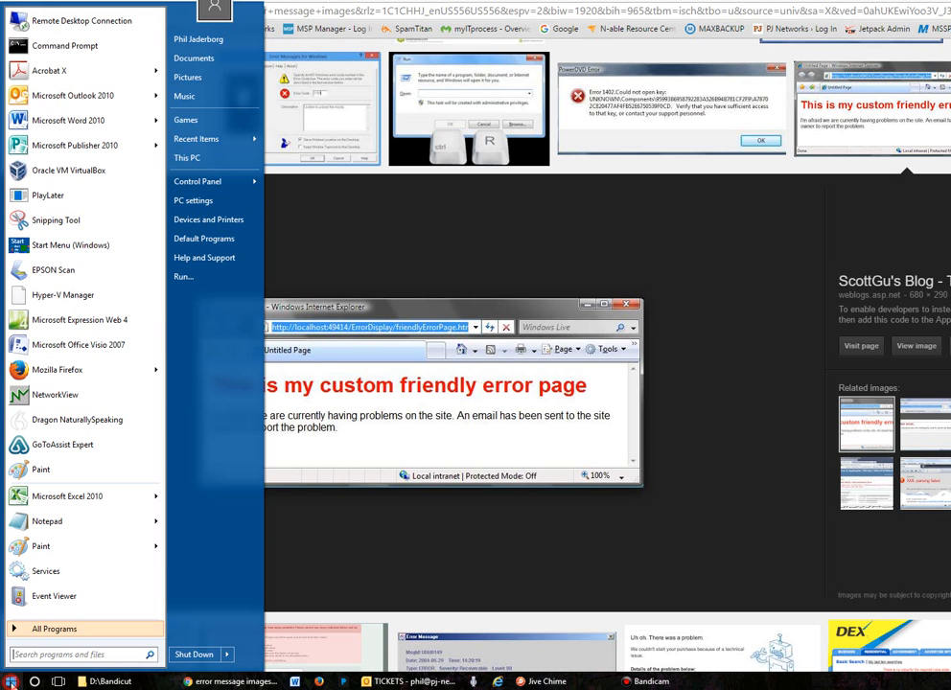
# - Locate Snipping Tool under Windows Accessories in the full program list and view its shortcut options
pyautogui.click(55, 630)
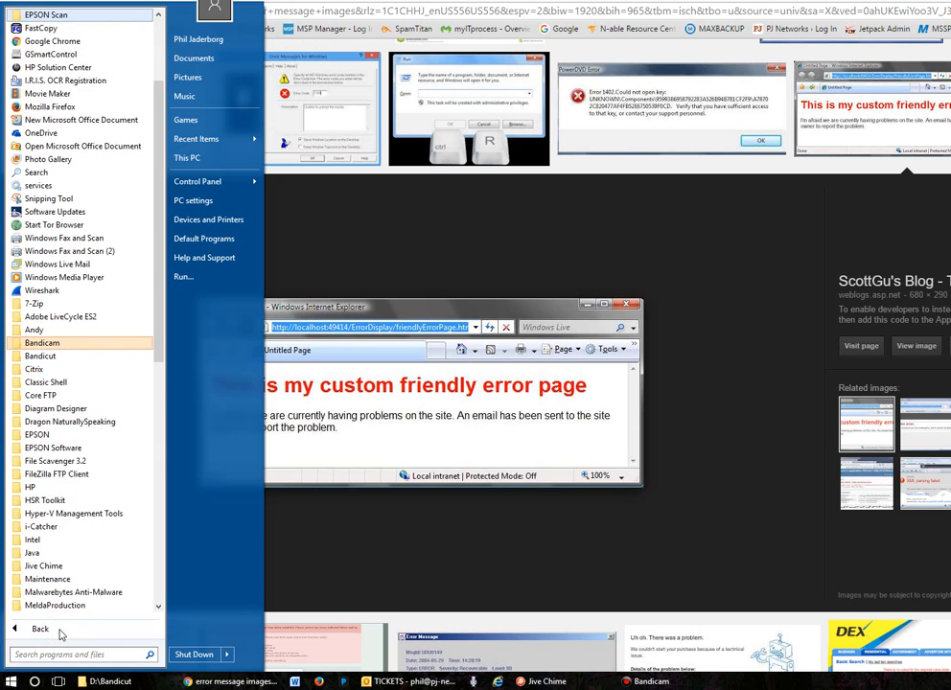
pyautogui.scroll(-10, 60, 624)
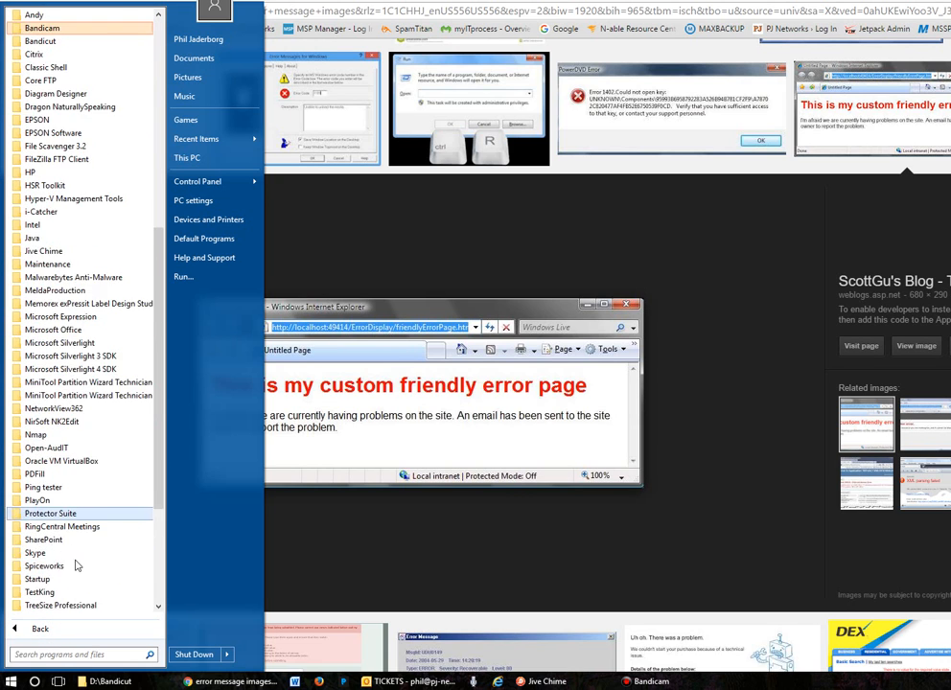
pyautogui.click(61, 592)
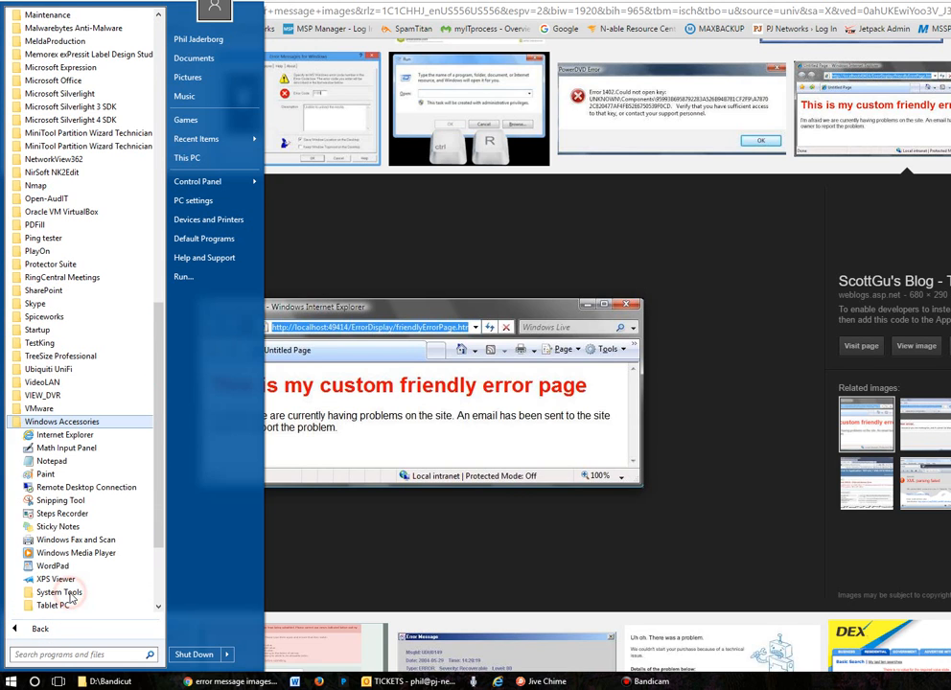
pyautogui.rightClick(88, 502)
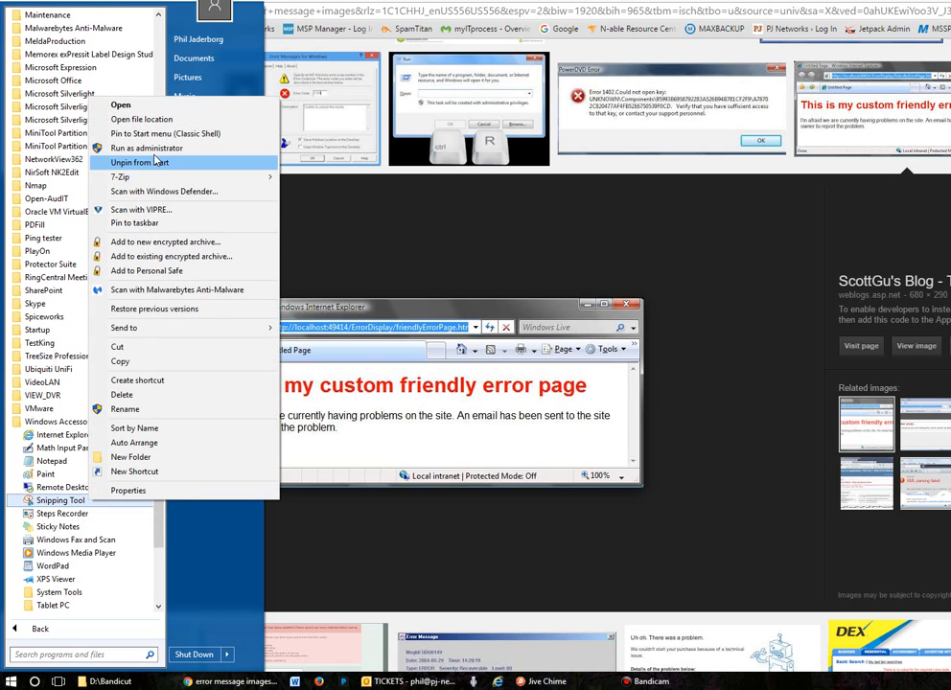
pyautogui.click(36, 629)
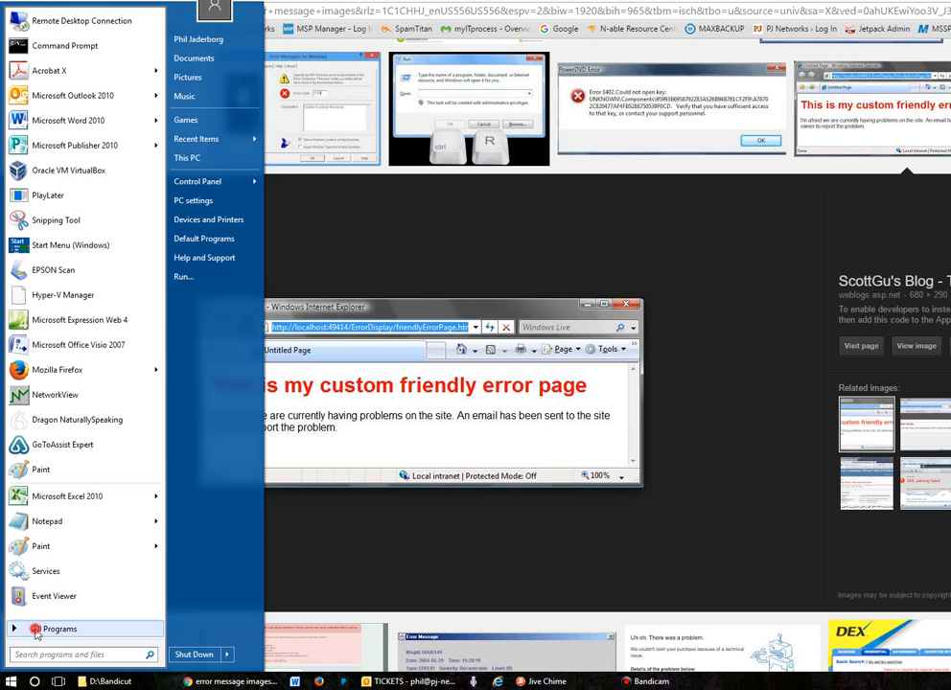
pyautogui.click(36, 629)
pyautogui.scroll(6, 43, 483)
pyautogui.scroll(3, 43, 482)
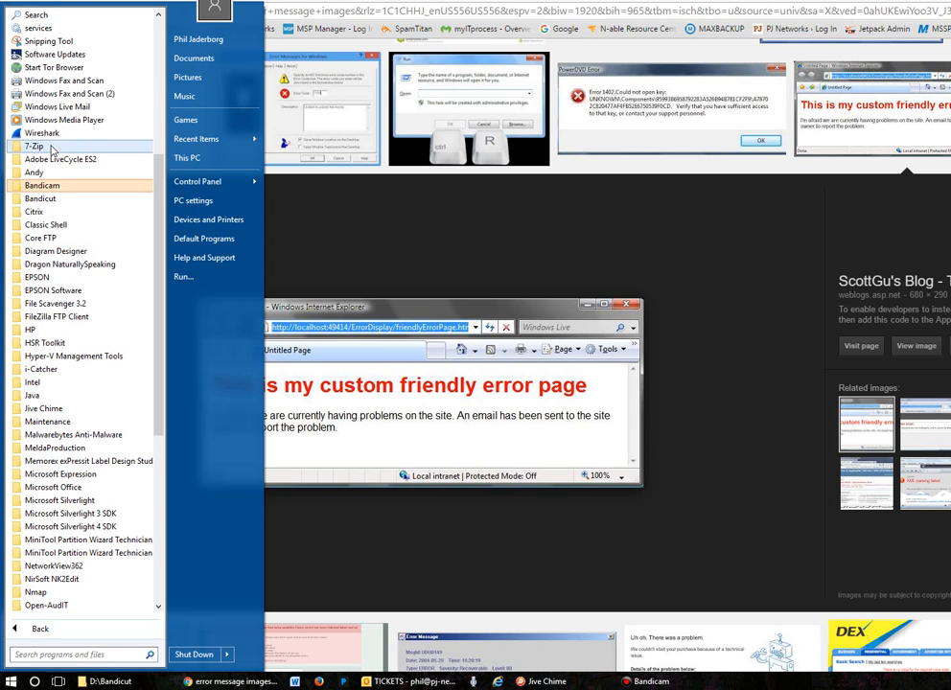
pyautogui.scroll(1, 53, 150)
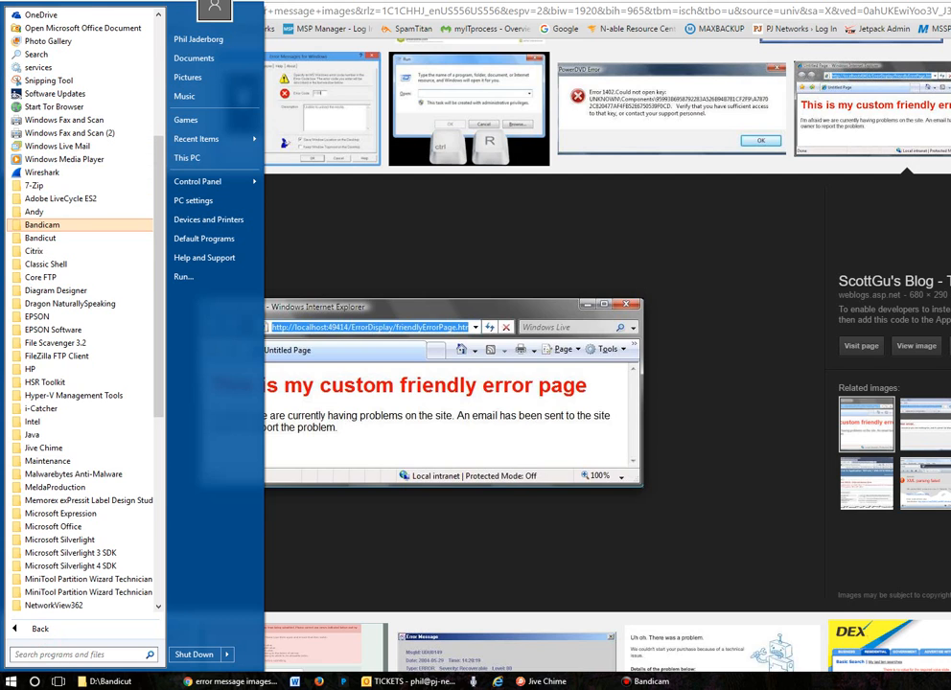
# - Find Snipping Tool by searching for "snipping" and launch it
pyautogui.write('snippi')
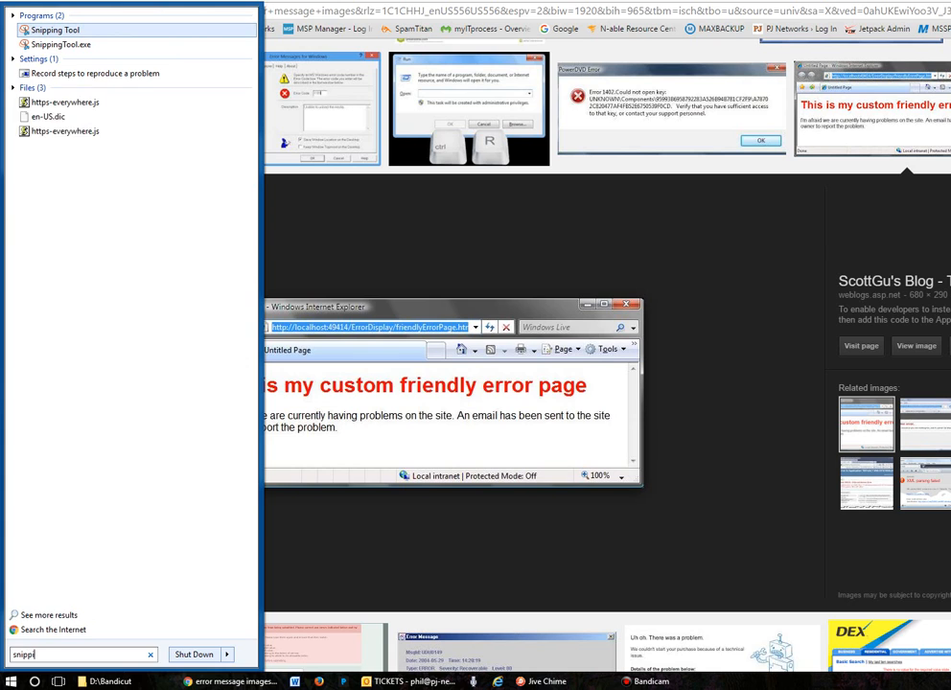
pyautogui.write('ng')
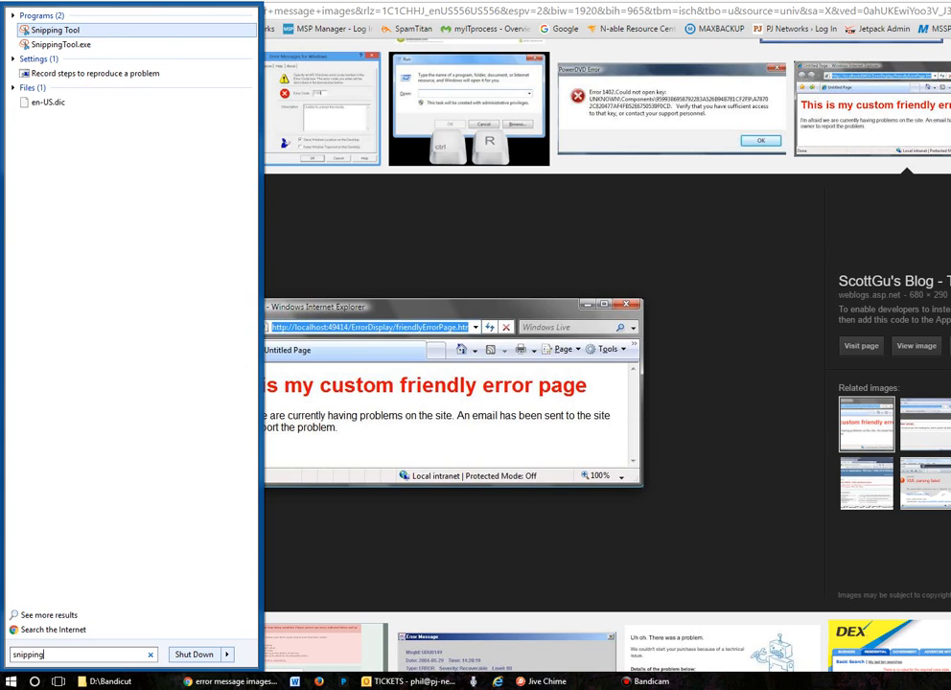
pyautogui.click(85, 30)
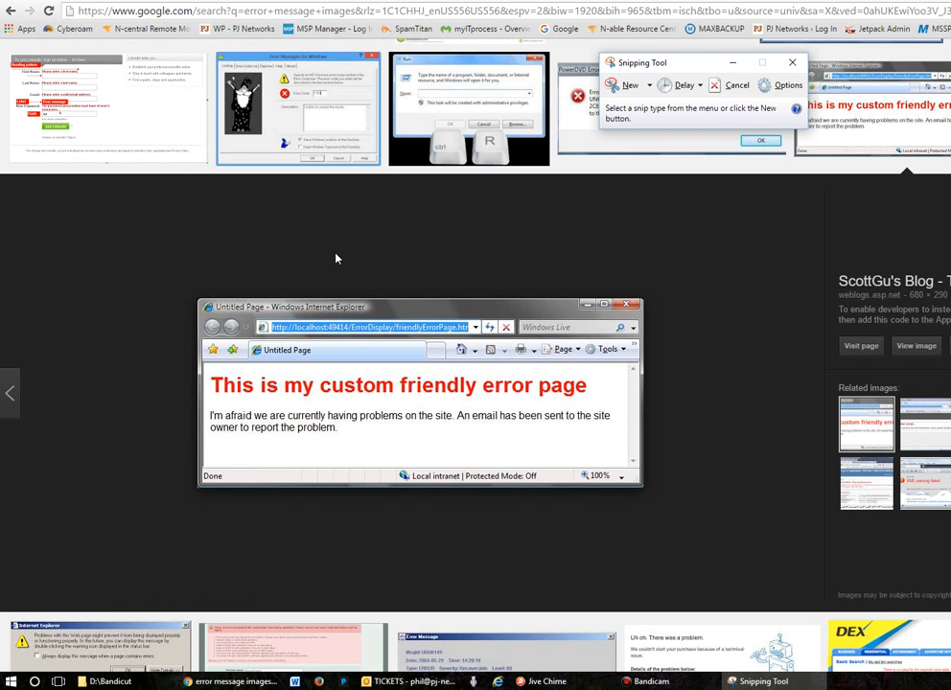
# - Capture a new snip of the whole "Untitled Page" error window shown in the enlarged search image
pyautogui.moveTo(705, 63); pyautogui.dragTo(765, 81)
pyautogui.click(683, 101)
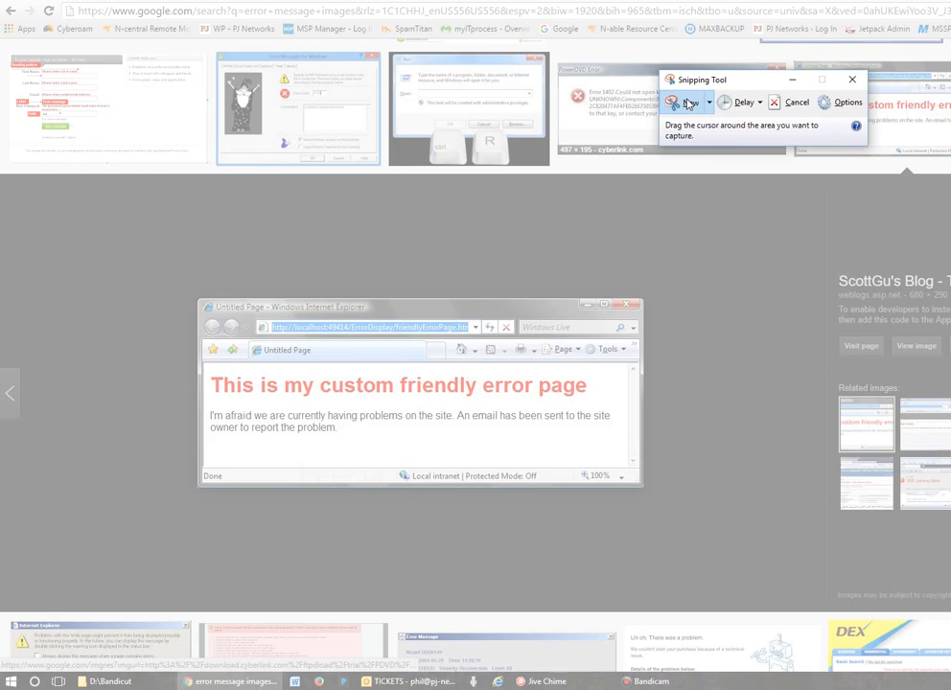
pyautogui.click(197, 296)
pyautogui.moveTo(197, 296); pyautogui.dragTo(645, 489)
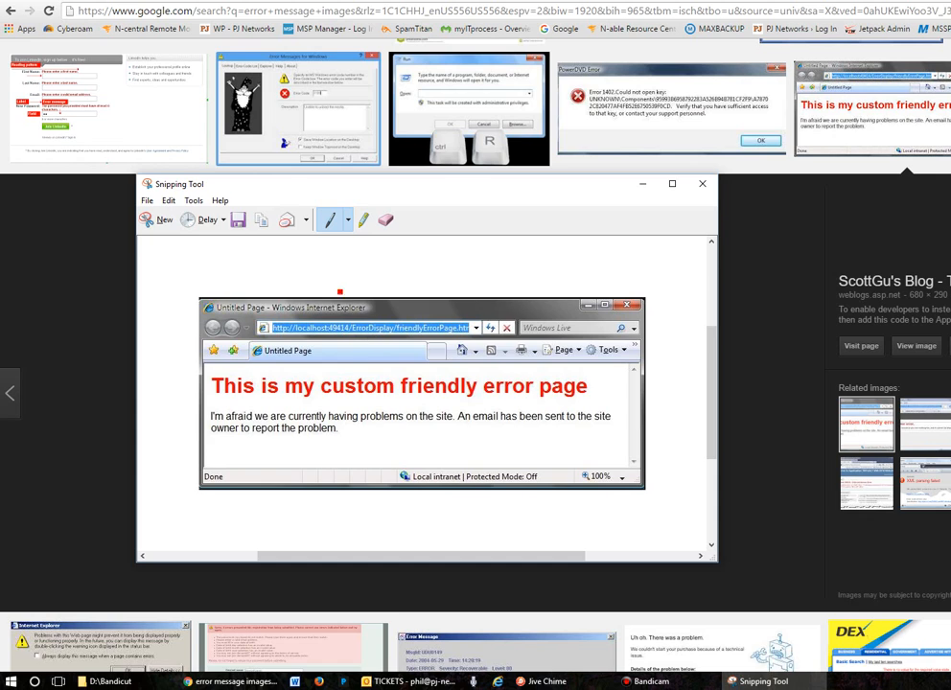
# - Circle the word "friendly" in the heading and "Local intranet" in the snip's status bar with the Red Pen
pyautogui.click(193, 200)
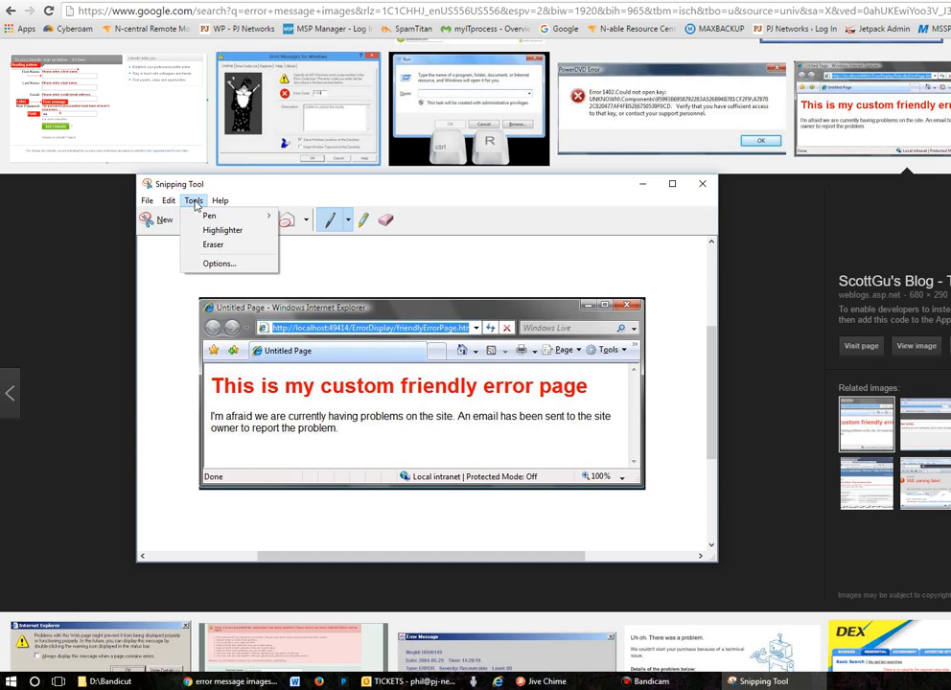
pyautogui.moveTo(208, 219)
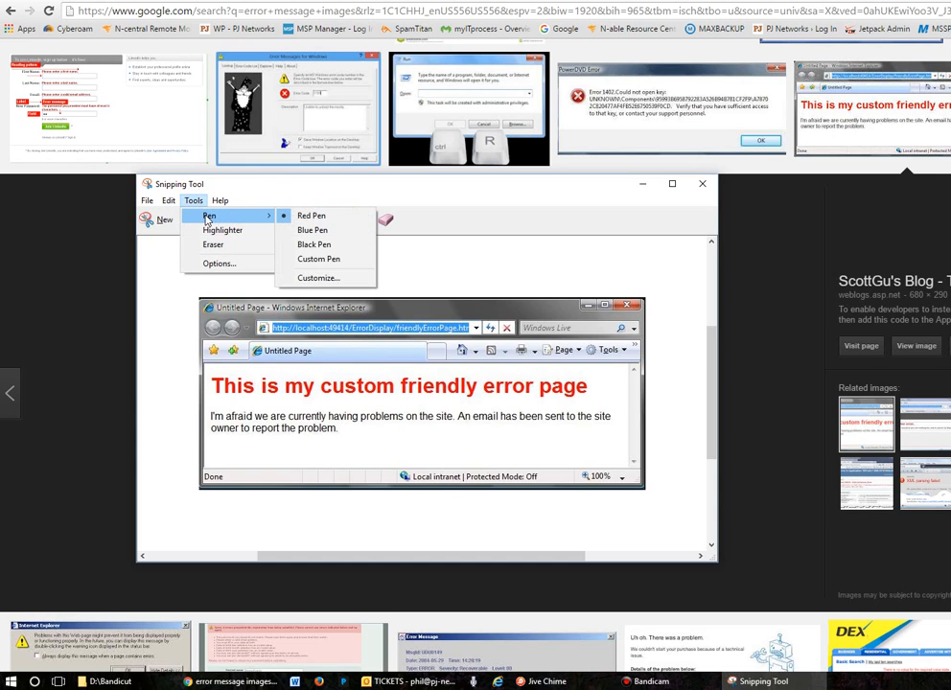
pyautogui.click(317, 219)
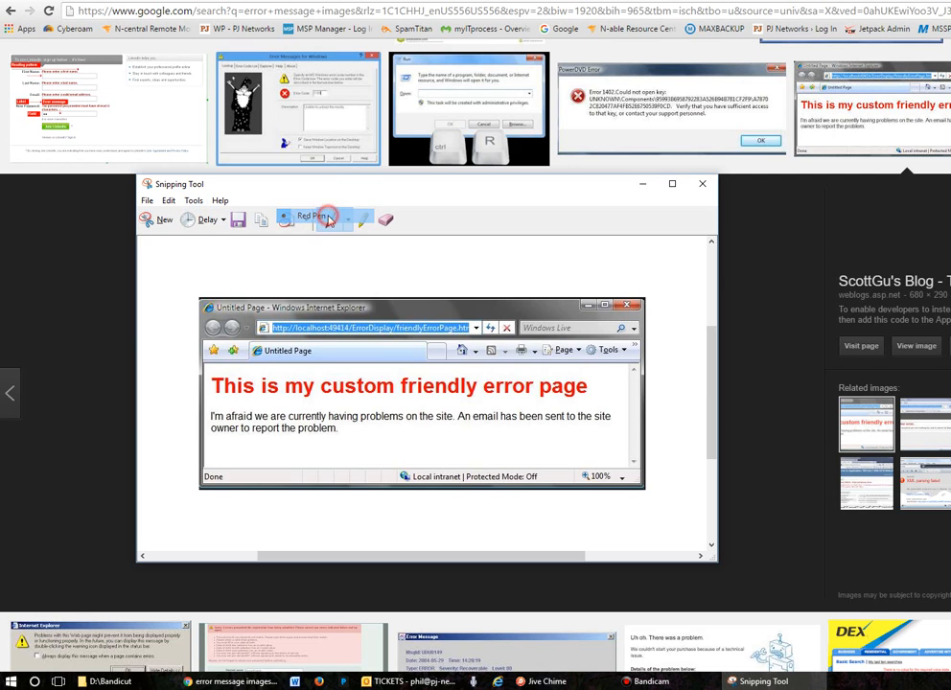
pyautogui.click(194, 200)
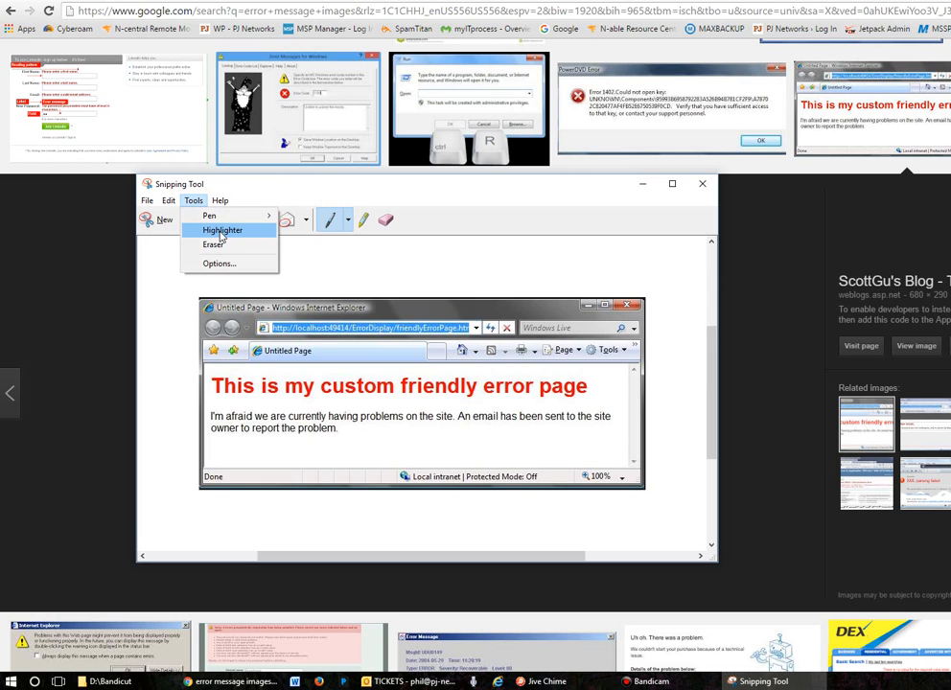
pyautogui.click(315, 215)
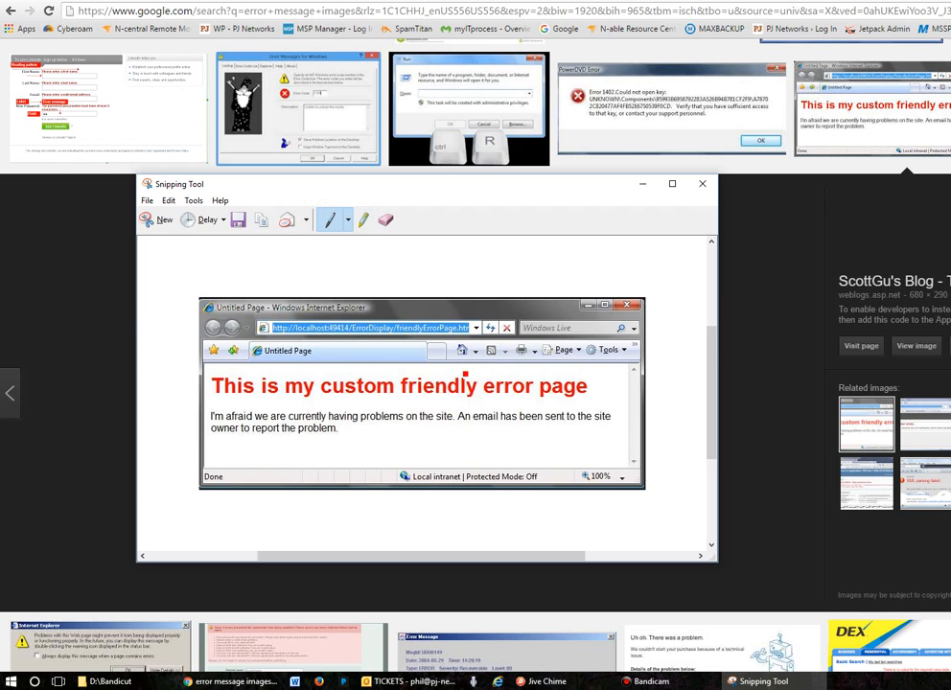
pyautogui.moveTo(461, 371)
pyautogui.mouseDown()
pyautogui.moveTo(404, 378)
pyautogui.moveTo(402, 397)
pyautogui.moveTo(437, 407)
pyautogui.moveTo(475, 402)
pyautogui.moveTo(478, 383)
pyautogui.moveTo(457, 372)
pyautogui.mouseUp()
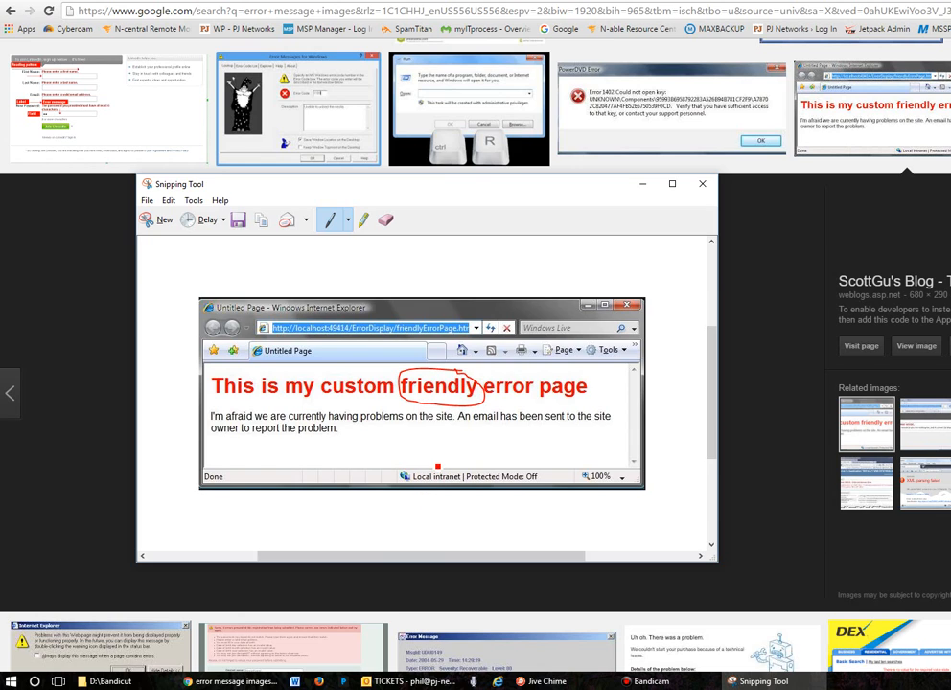
pyautogui.moveTo(435, 463)
pyautogui.mouseDown()
pyautogui.moveTo(389, 466)
pyautogui.moveTo(431, 501)
pyautogui.moveTo(468, 489)
pyautogui.moveTo(460, 464)
pyautogui.mouseUp()
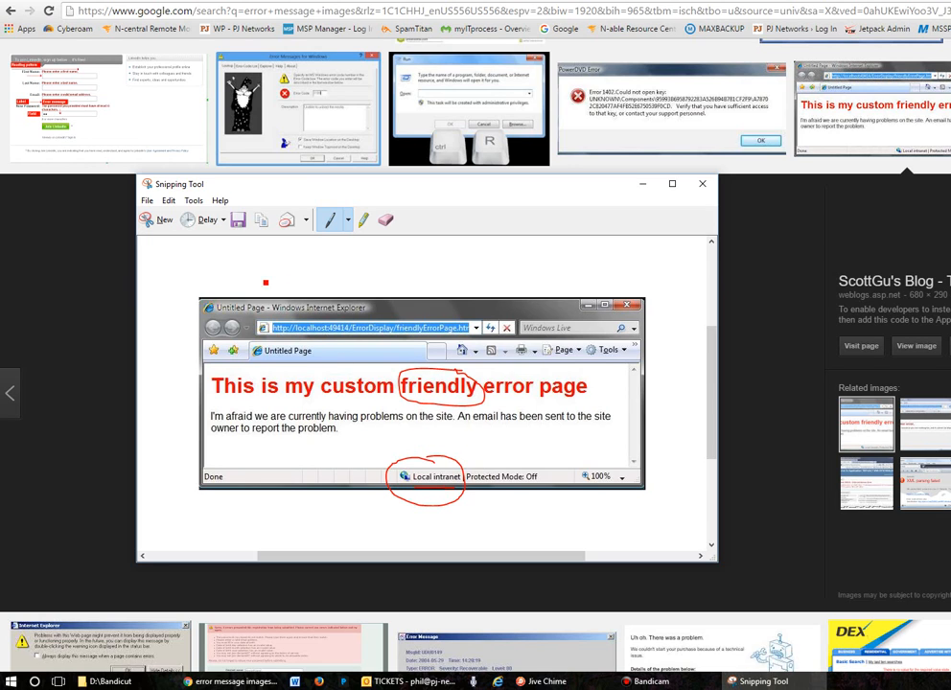
# - Copy the annotated snip and start a new e-mail message in Outlook
pyautogui.click(167, 201)
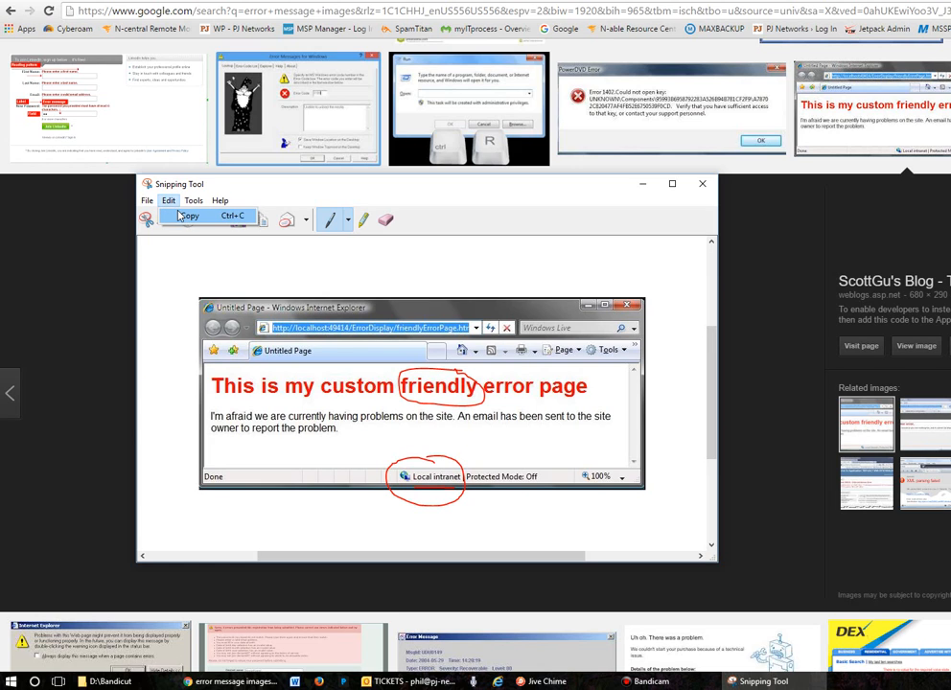
pyautogui.click(183, 217)
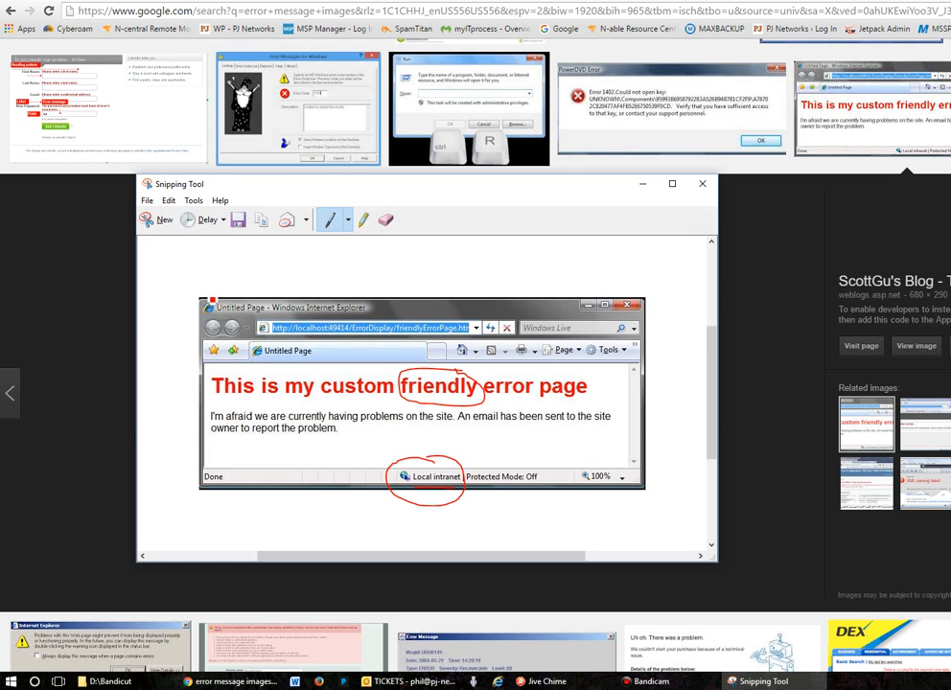
pyautogui.click(412, 682)
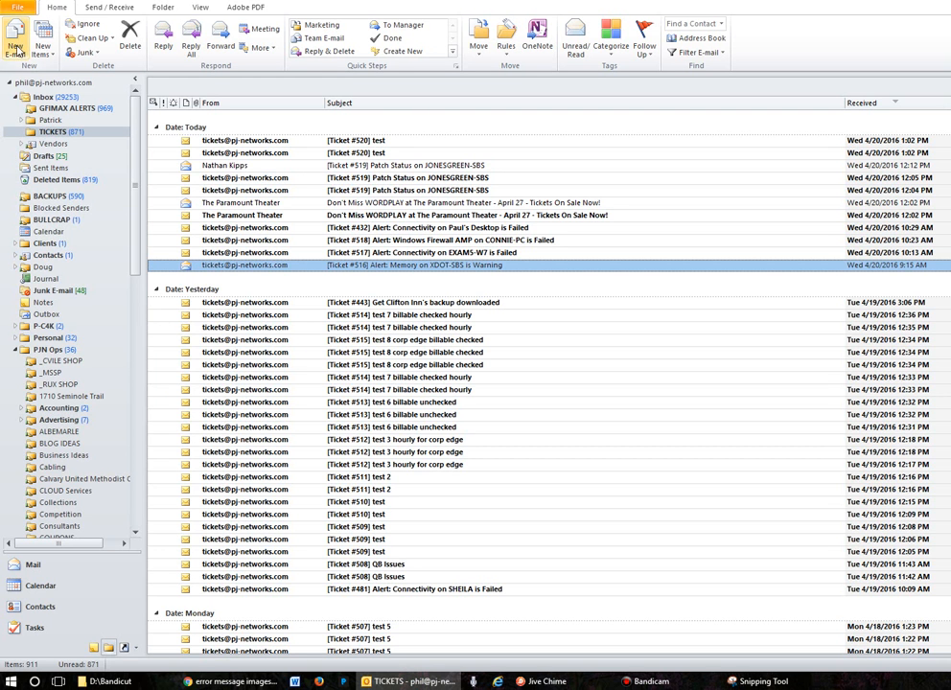
pyautogui.click(16, 46)
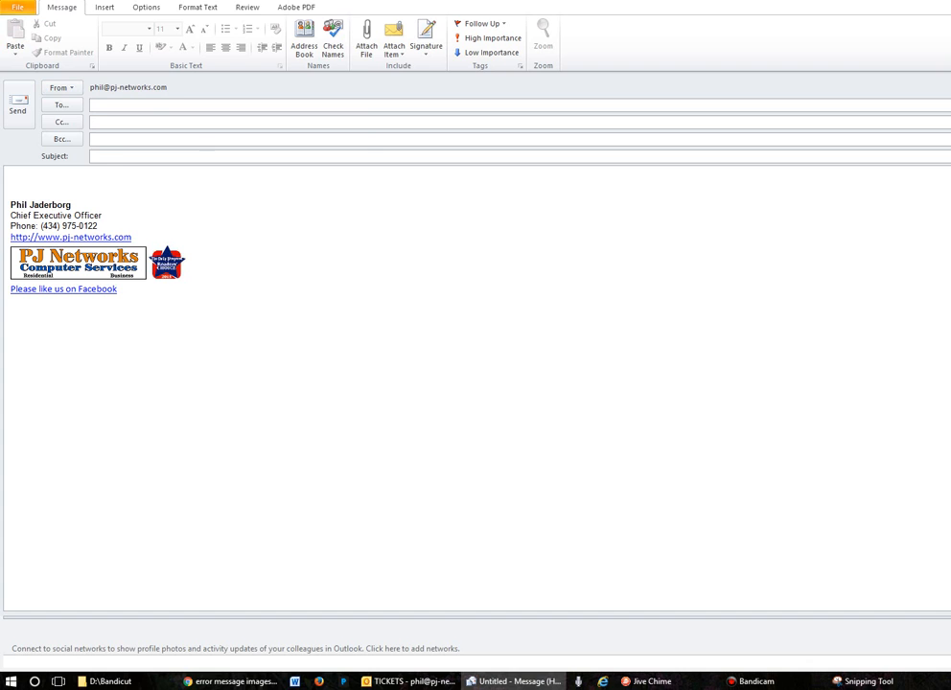
# - Enter the suggested contact as recipient and set the subject to "Sample snipping tool image"
pyautogui.write('phil')
pyautogui.click(171, 119)
pyautogui.click(162, 157)
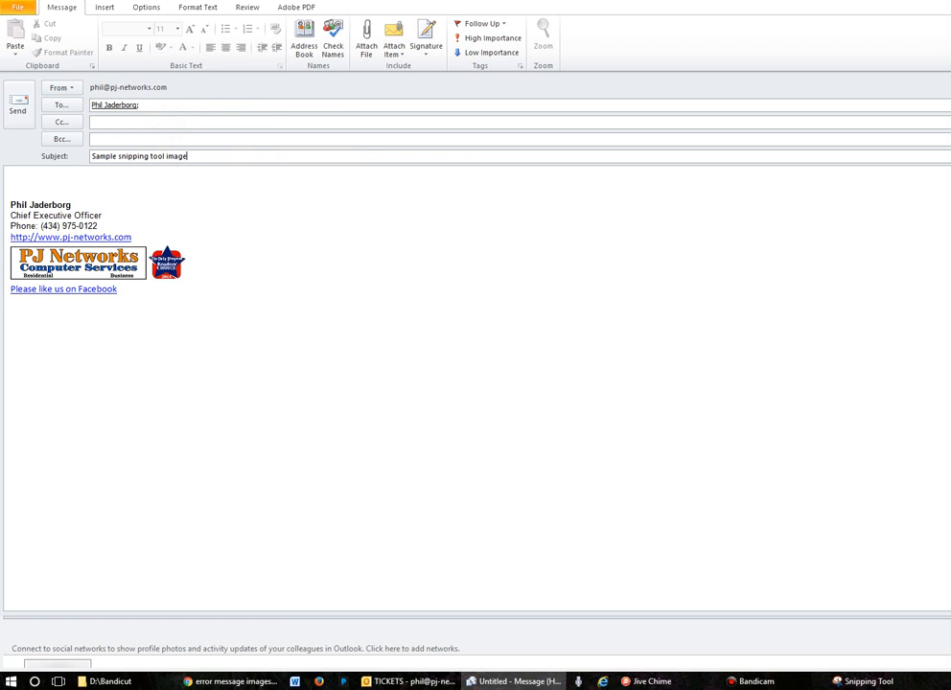
# - Write "Here you go:" in the message body above the signature, followed by a blank line
pyautogui.press('Tab')
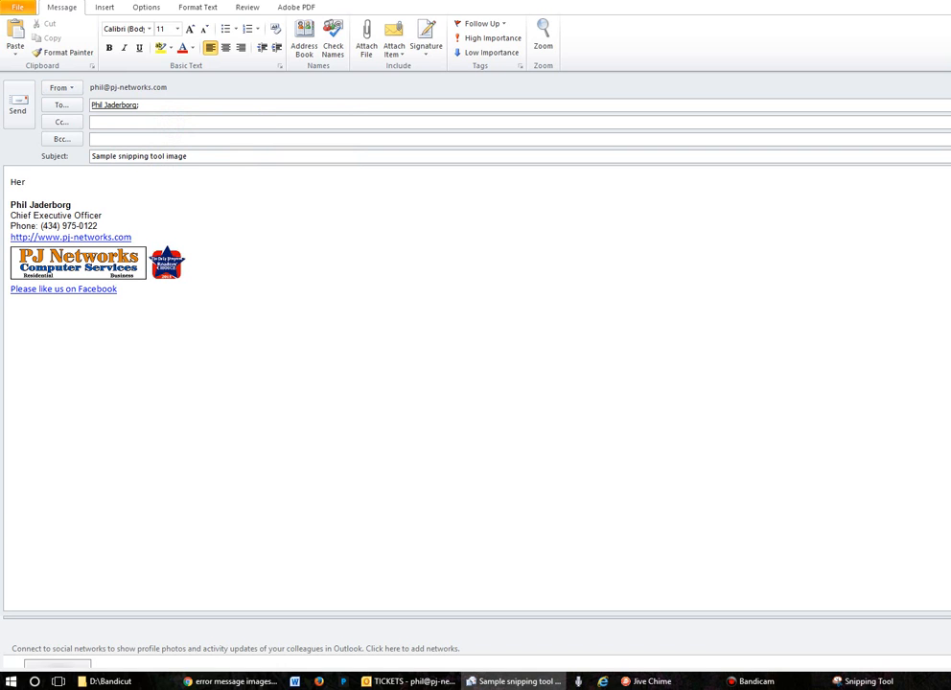
pyautogui.press('Return')
pyautogui.press('Return')
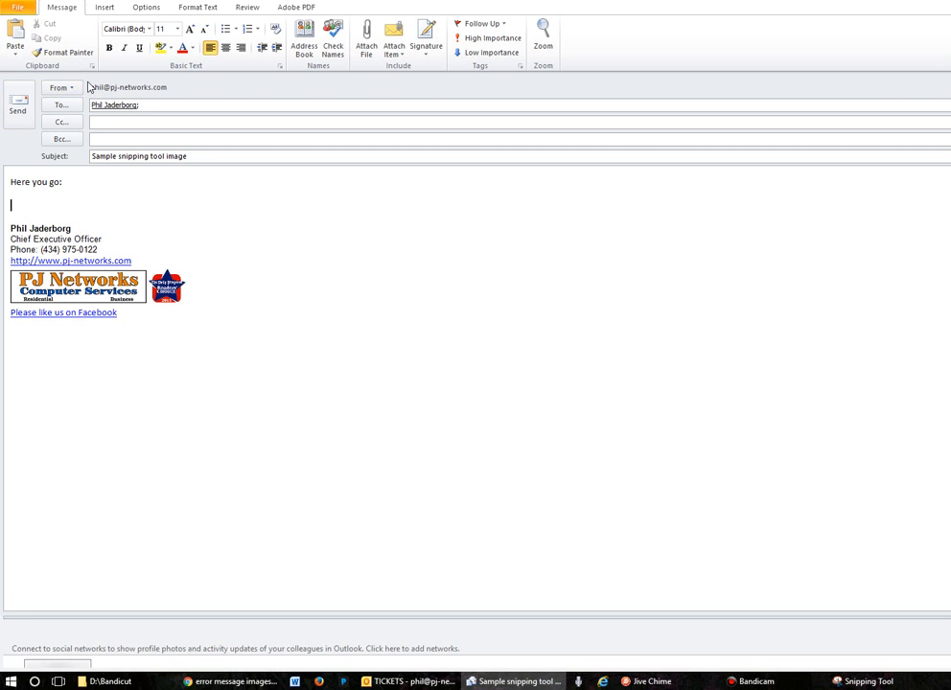
# - Paste the annotated snip below the "Here you go:" text and add a new line after the image
pyautogui.rightClick(21, 204)
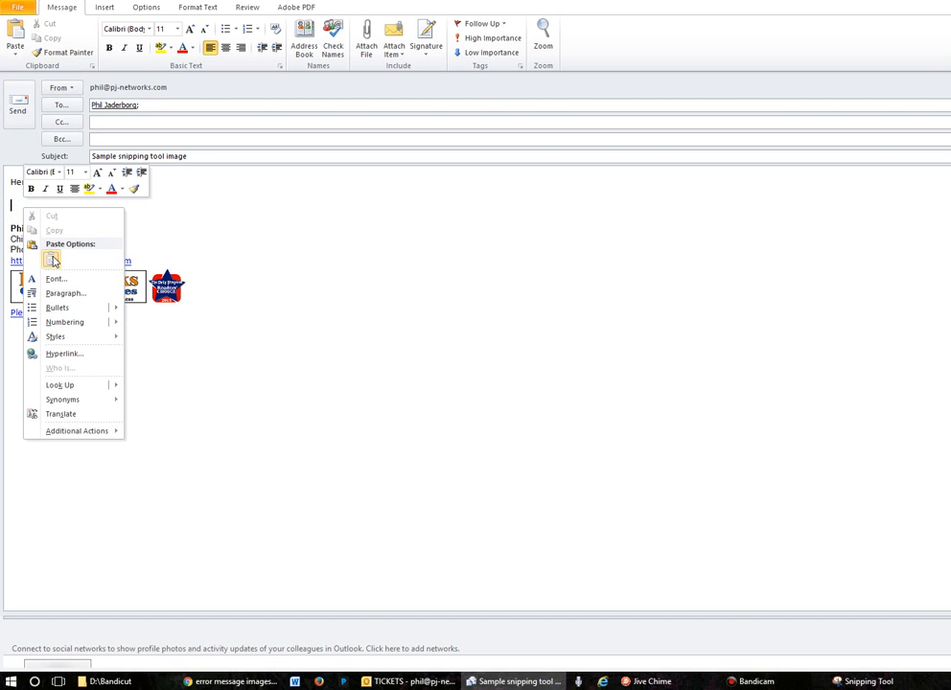
pyautogui.click(47, 259)
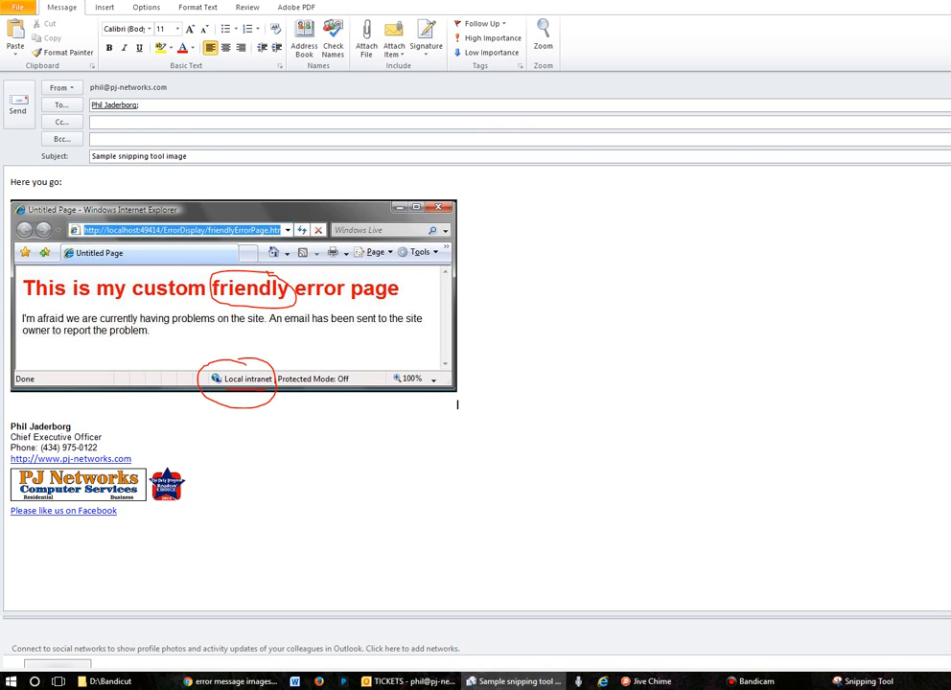
pyautogui.click(495, 368)
pyautogui.press('Return')
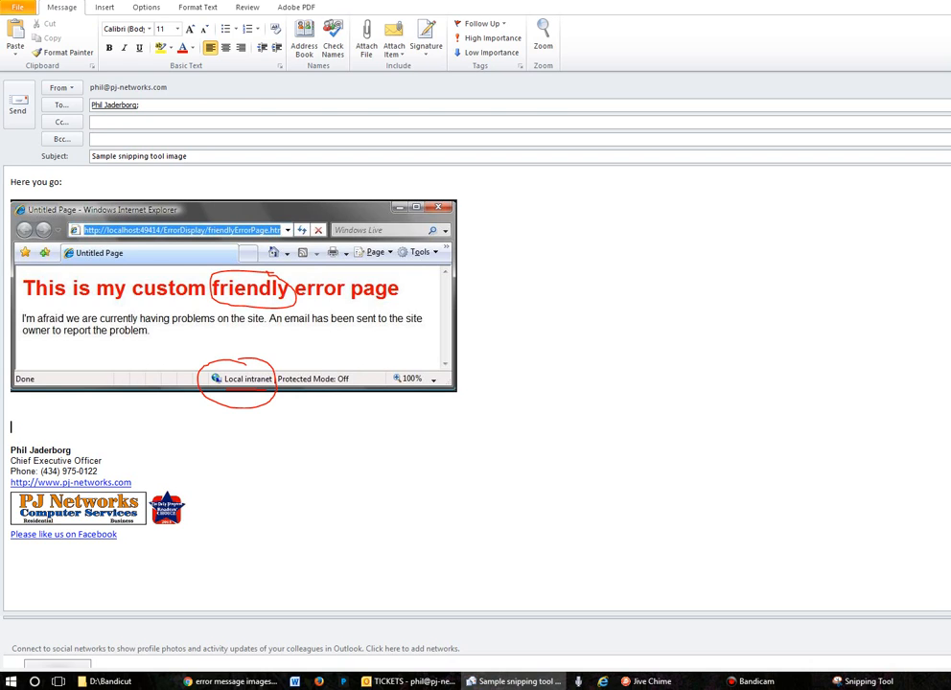
# - Write "Let me know what you think!" below the pasted image, followed by an indented sign-off with the sender's initials preceded by a hyphen
pyautogui.write('Let me know what you think')
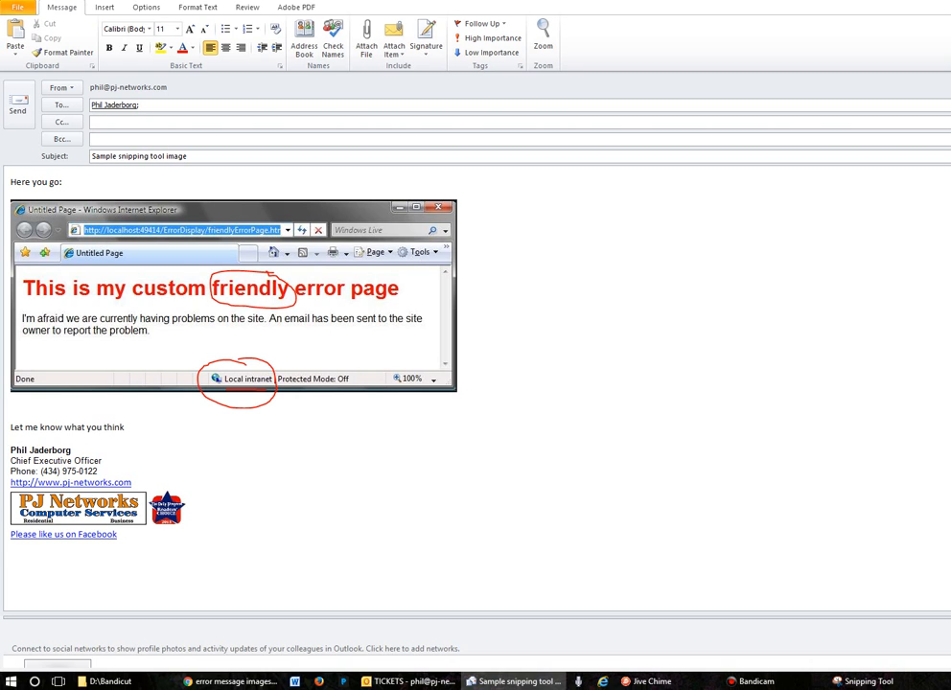
pyautogui.write('!')
pyautogui.press('Return')
pyautogui.press('Return')
pyautogui.press('Tab')
pyautogui.write('-PJ')
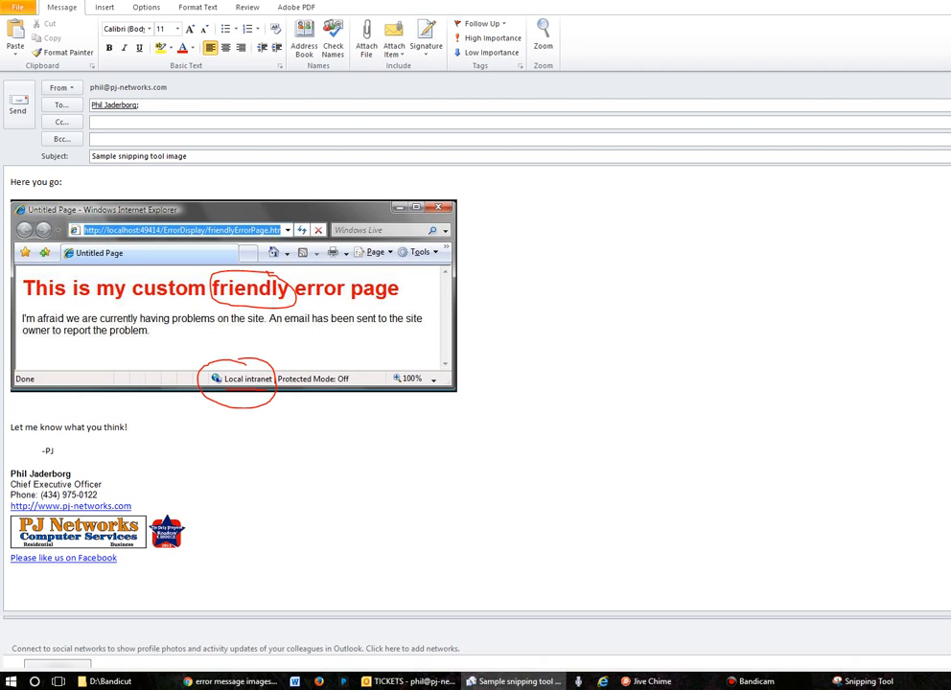
# - Send the e-mail, view the received copy with its embedded snip, and minimize the Outlook windows
pyautogui.click(17, 104)
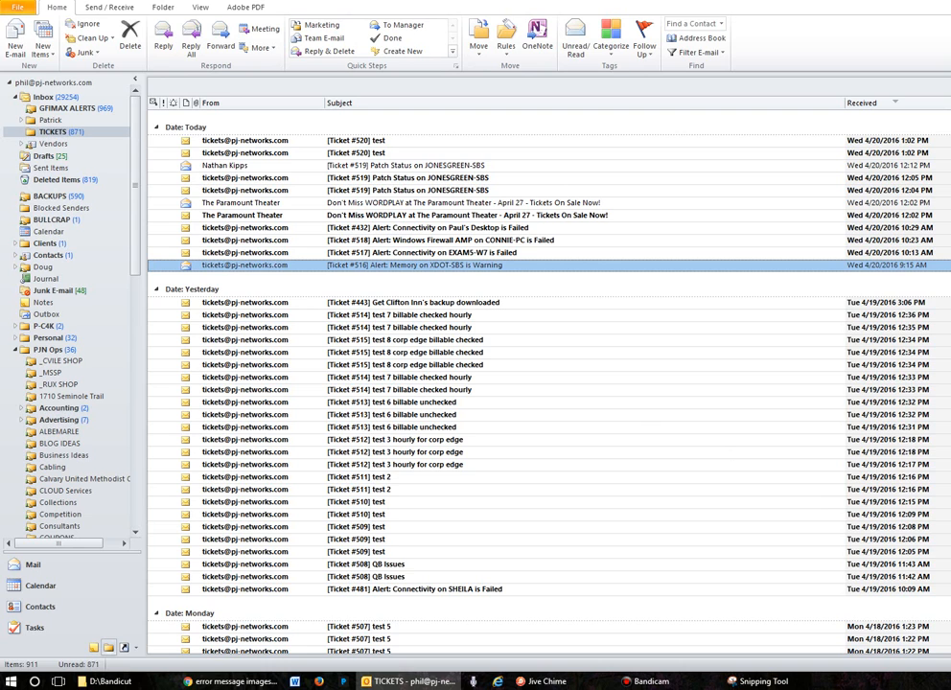
pyautogui.click(949, 614)
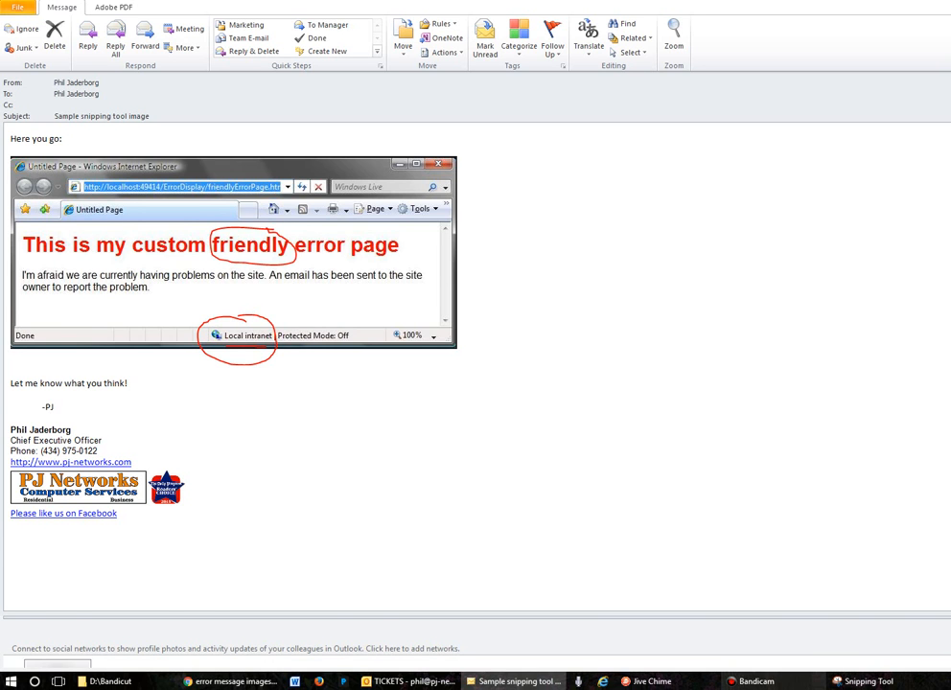
pyautogui.click(531, 683)
pyautogui.click(418, 683)
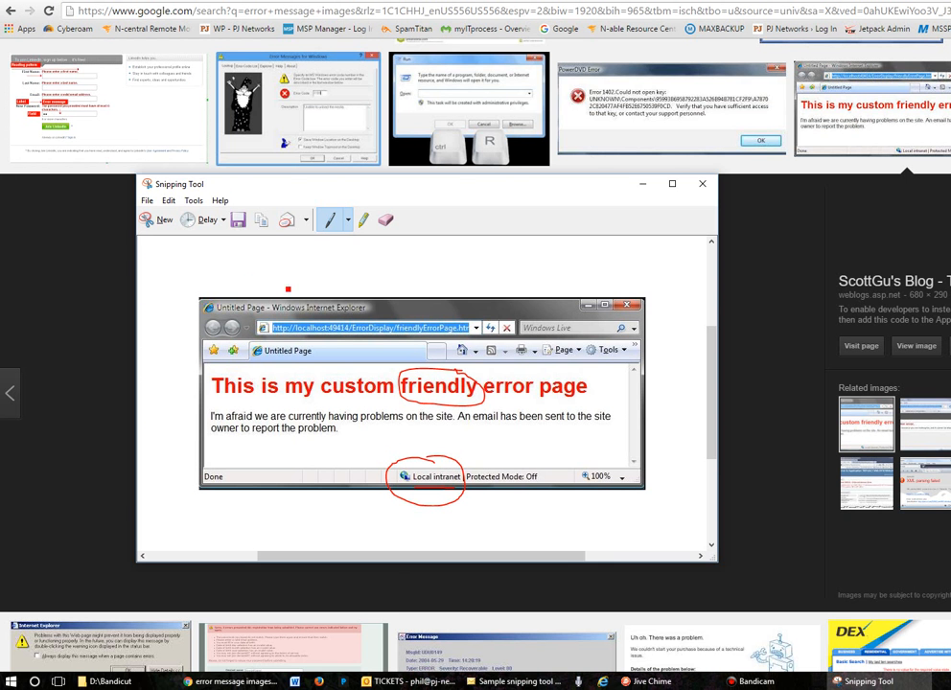
# - Switch to Snipping Tool, save the annotated snip as a PNG named "error" in the Marketing Images folder, and close the tool
pyautogui.click(869, 683)
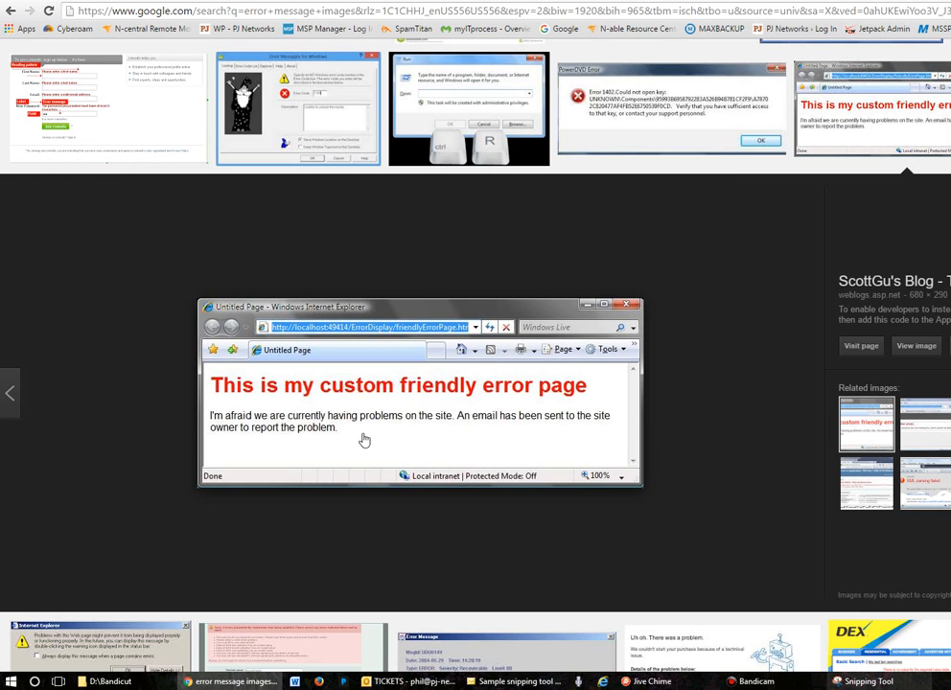
pyautogui.click(888, 683)
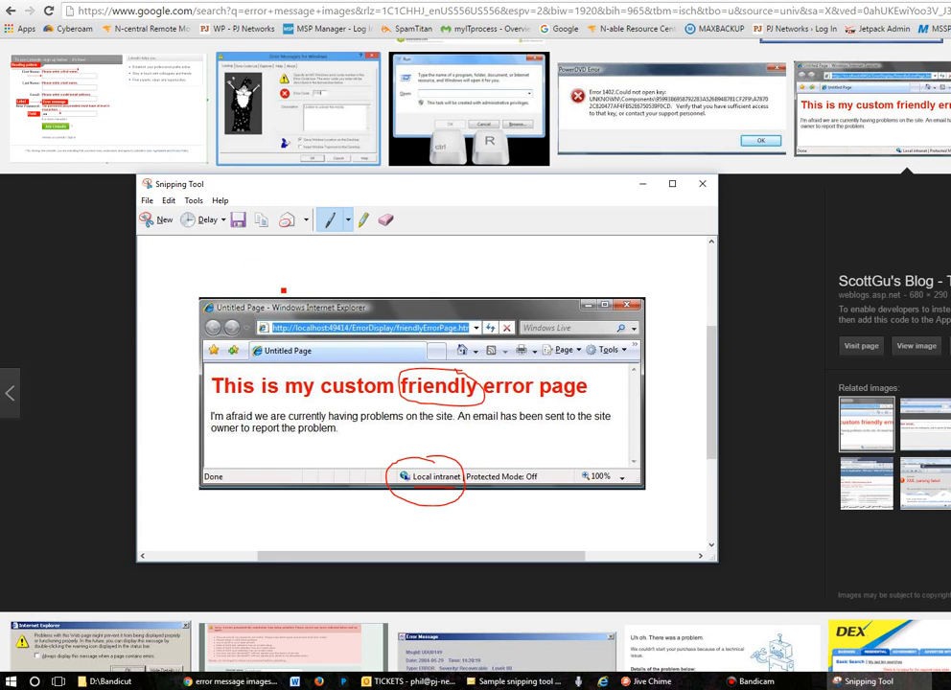
pyautogui.click(147, 201)
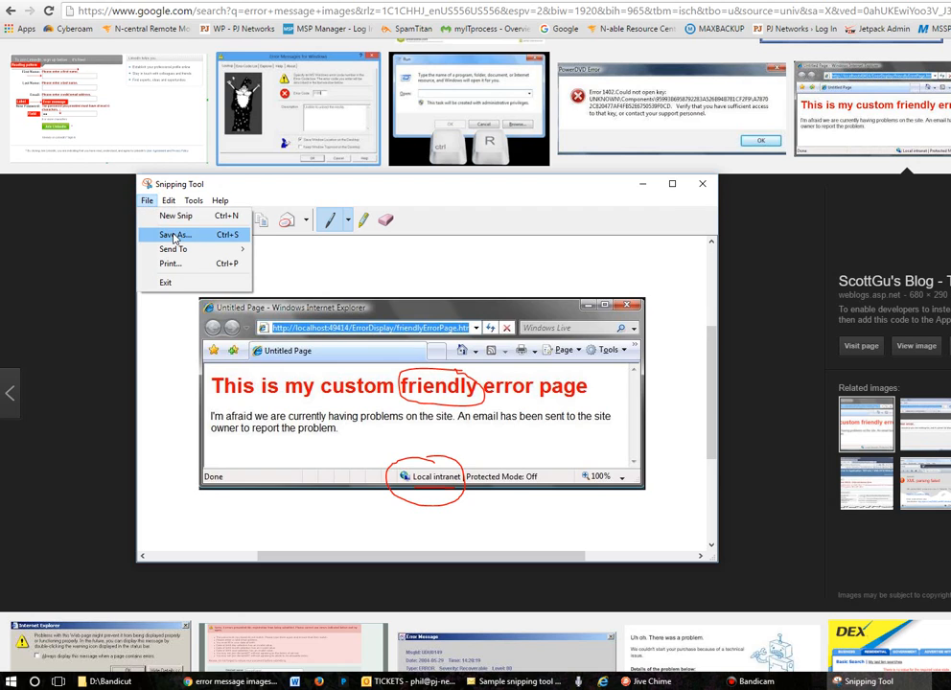
pyautogui.click(174, 237)
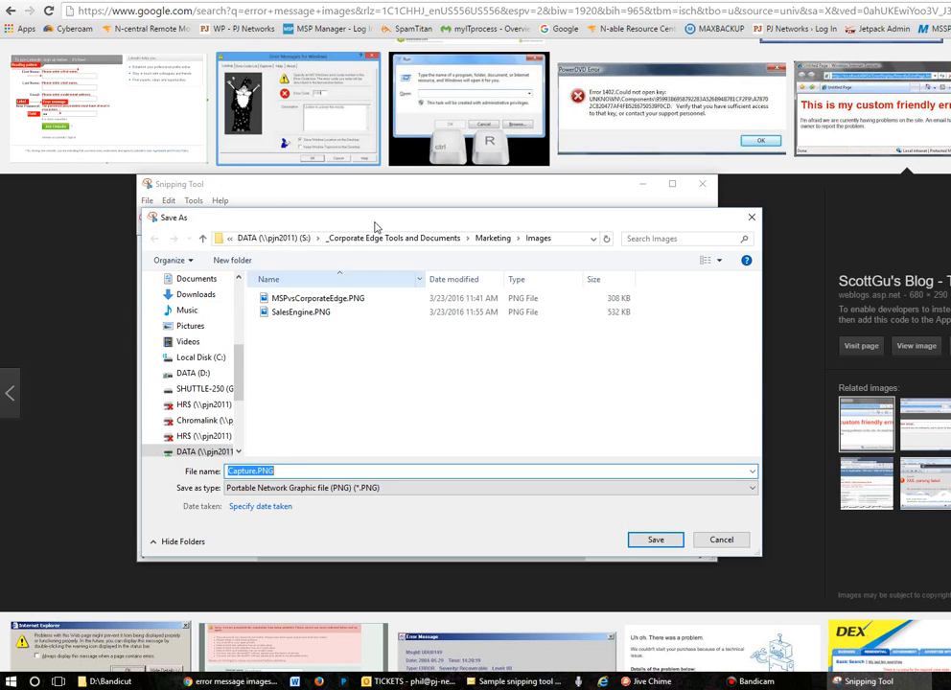
pyautogui.click(256, 471)
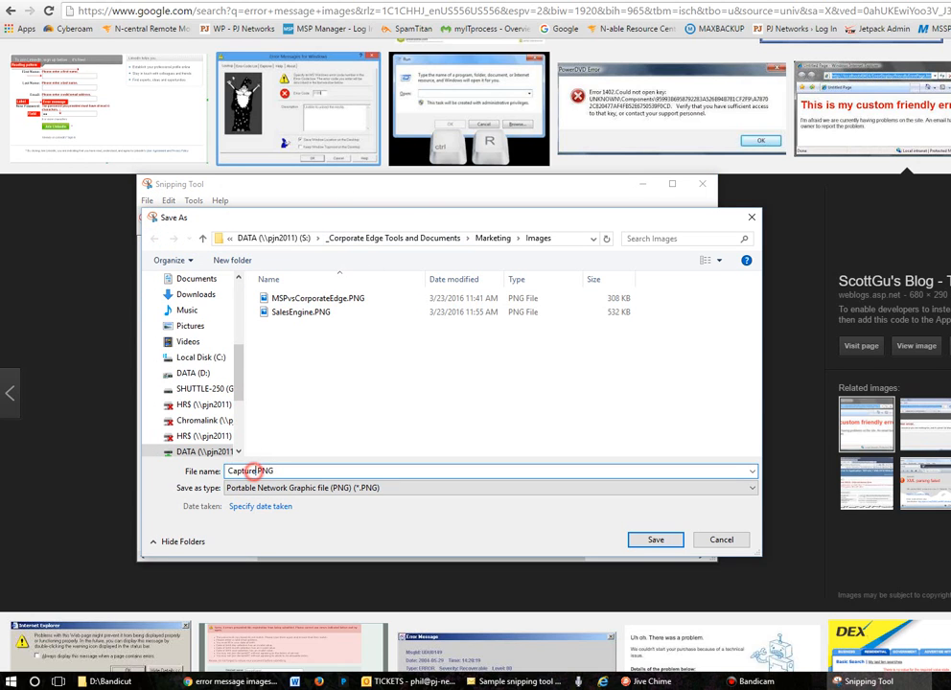
pyautogui.moveTo(255, 471); pyautogui.dragTo(210, 475)
pyautogui.write('error')
pyautogui.click(656, 541)
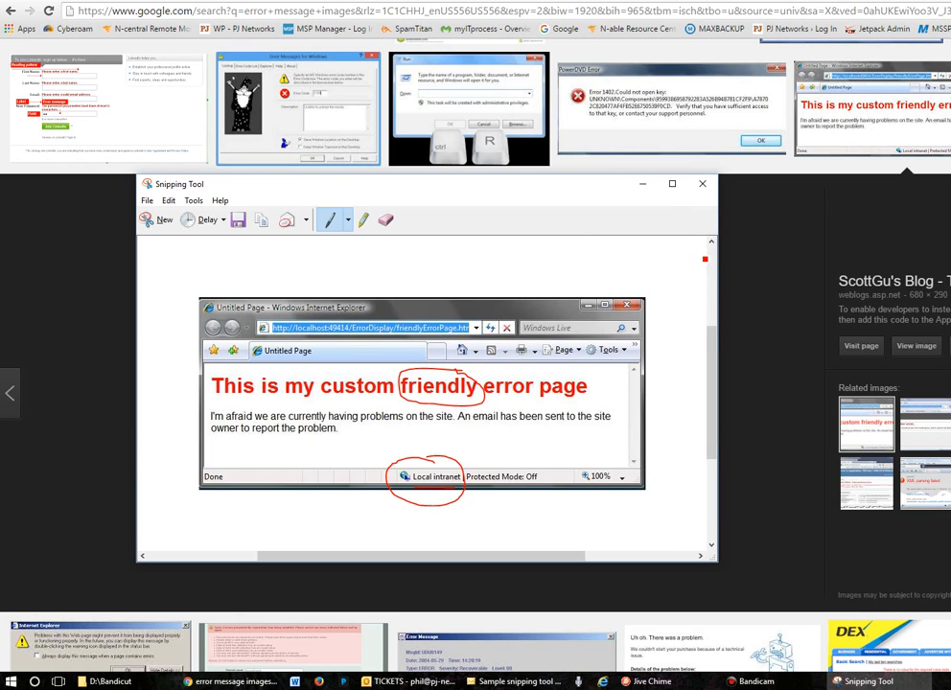
pyautogui.click(701, 187)
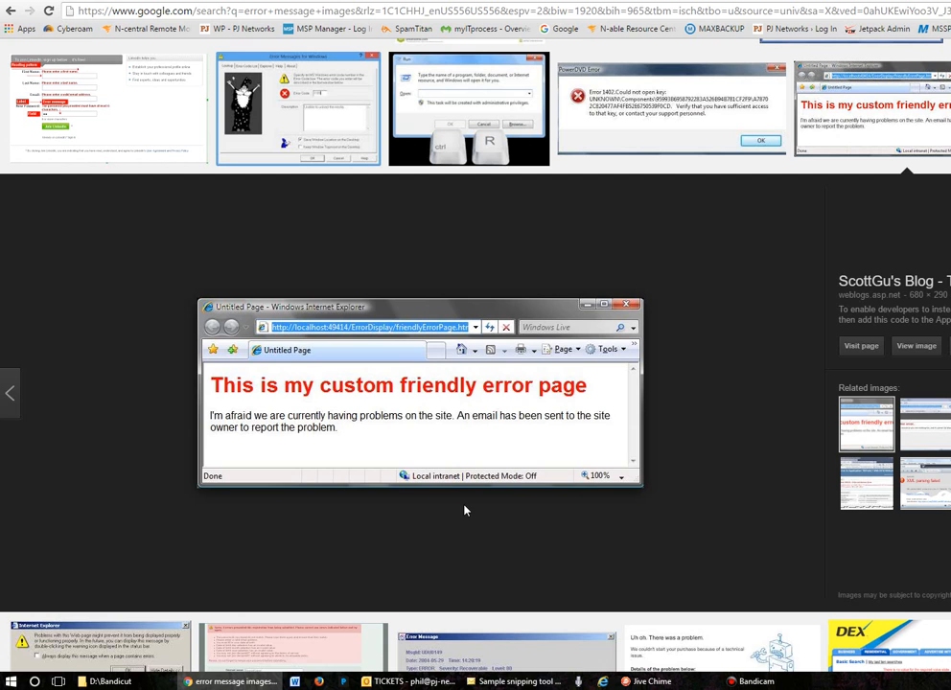
# - Search the installed programs for "snipping" to locate Snipping Tool, and dismiss the search without launching it
pyautogui.click(13, 682)
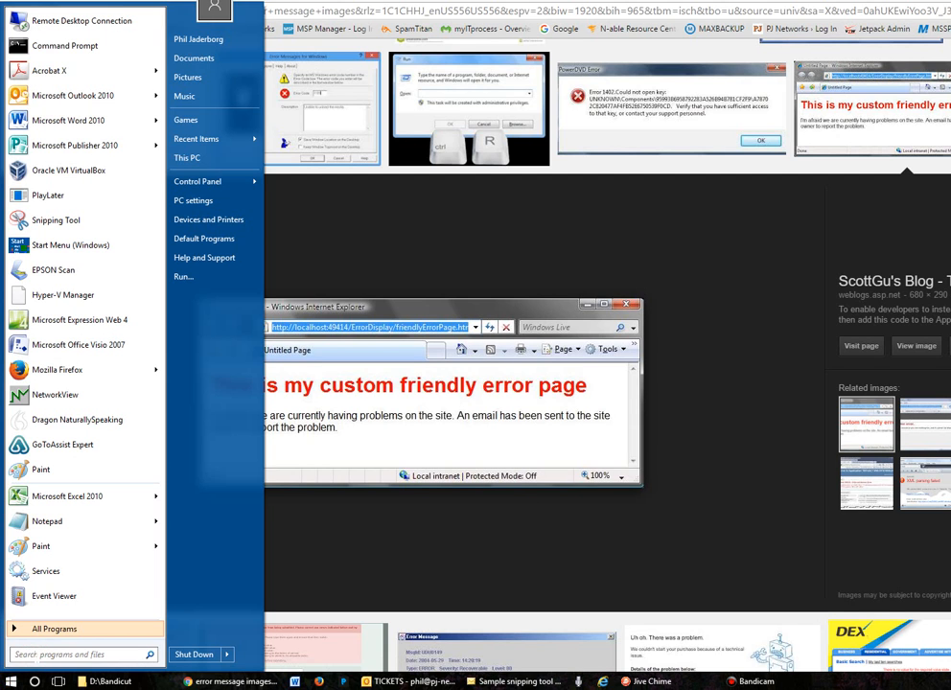
pyautogui.write('snipping')
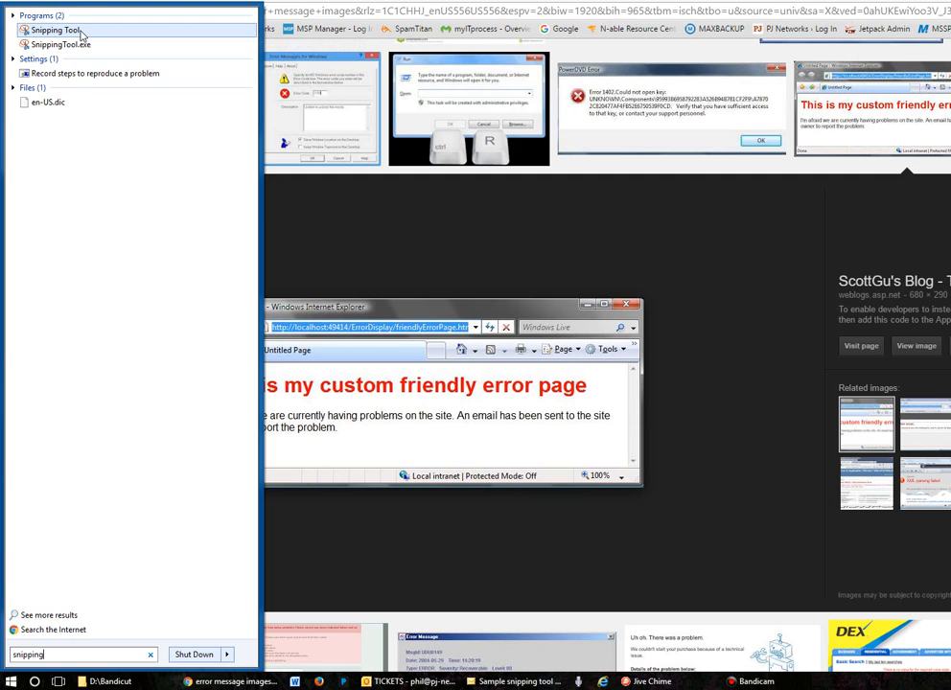
pyautogui.click(724, 344)
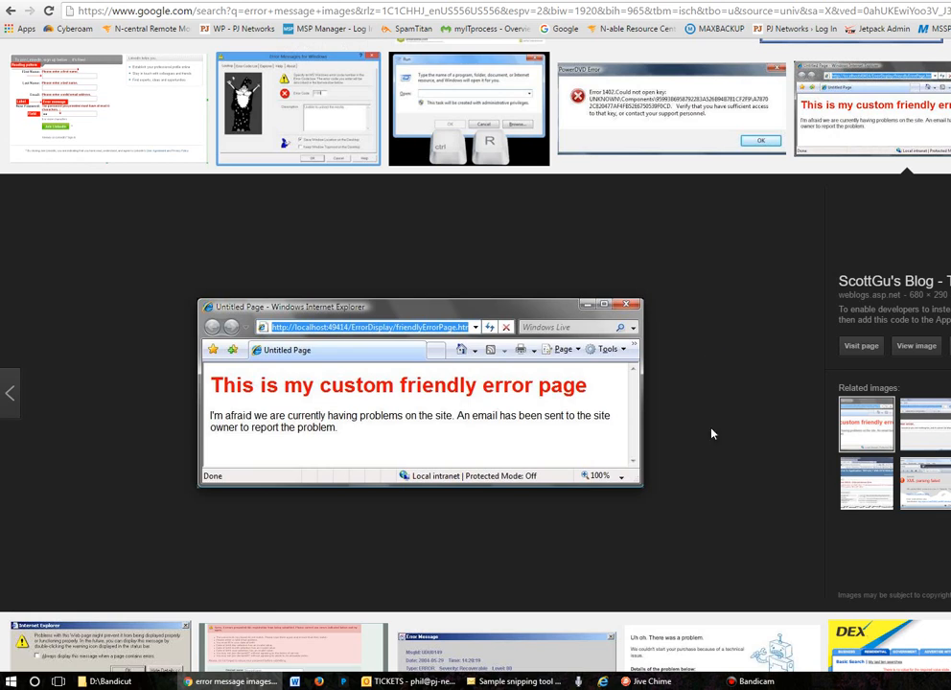